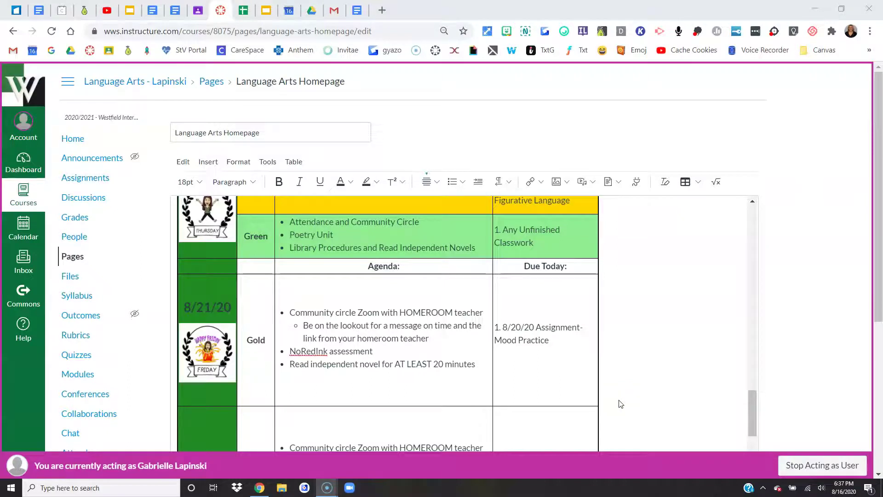
{"action": "scroll", "coordinate": [603, 389], "scroll_direction": "down", "scroll_amount": 1}
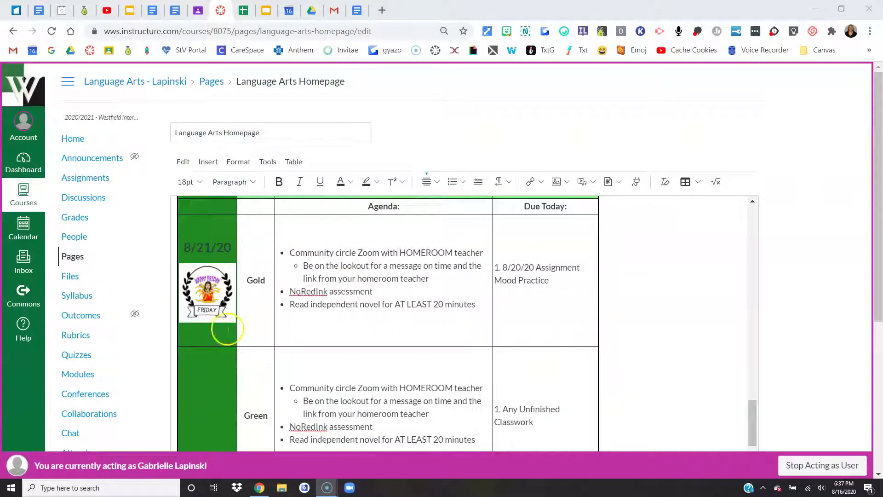
{"action": "scroll", "coordinate": [480, 345], "scroll_direction": "up", "scroll_amount": 2}
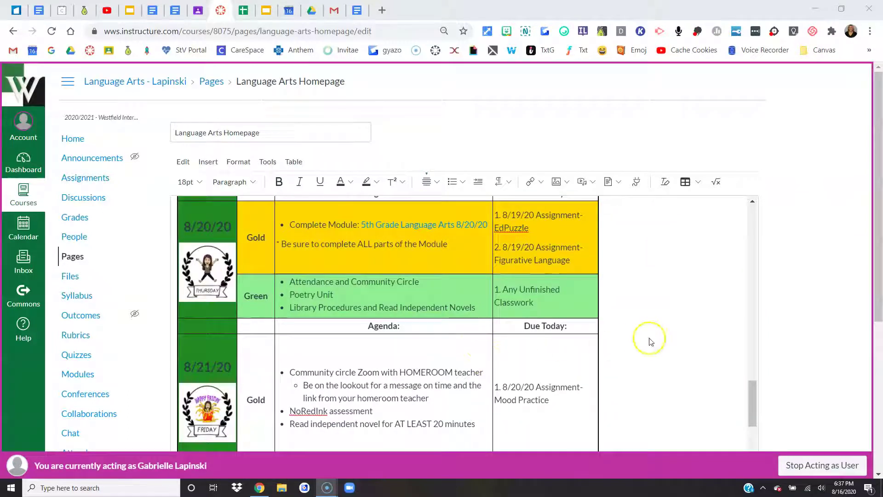
{"action": "scroll", "coordinate": [650, 341], "scroll_direction": "down", "scroll_amount": 1}
{"action": "scroll", "coordinate": [650, 341], "scroll_direction": "up", "scroll_amount": 1}
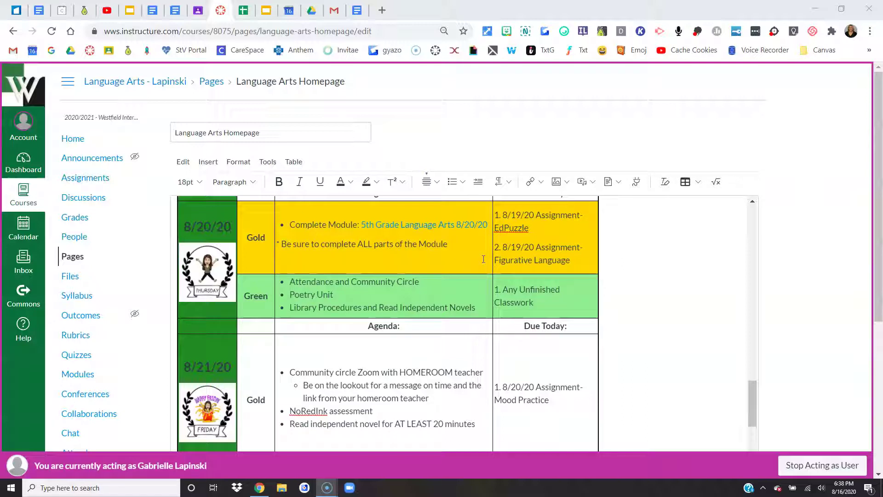
- Check the 8/20/20 Gold cell's background colour code in Cell properties, closing without changes
{"action": "left_click", "coordinate": [263, 249]}
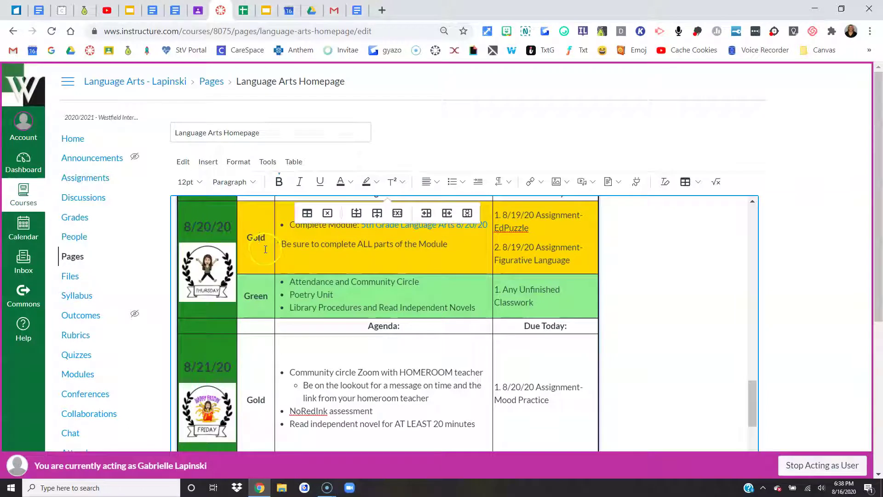
{"action": "left_click", "coordinate": [698, 184]}
{"action": "mouse_move", "coordinate": [711, 224]}
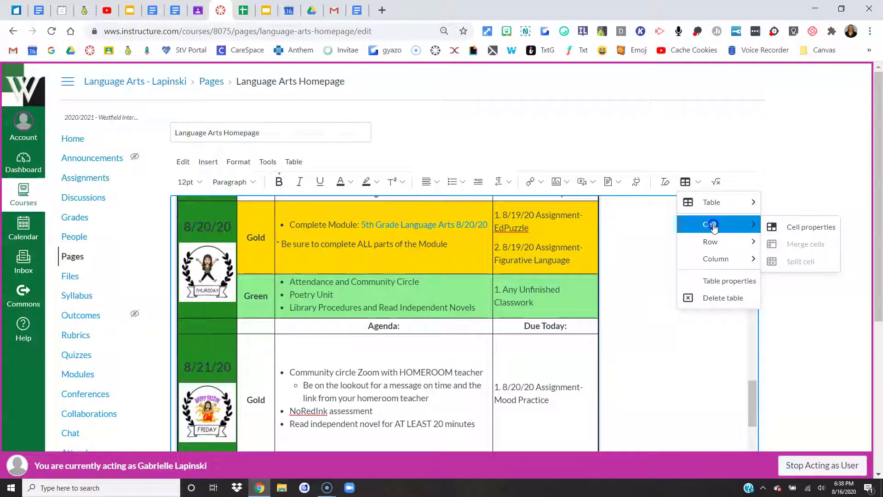
{"action": "left_click", "coordinate": [794, 226]}
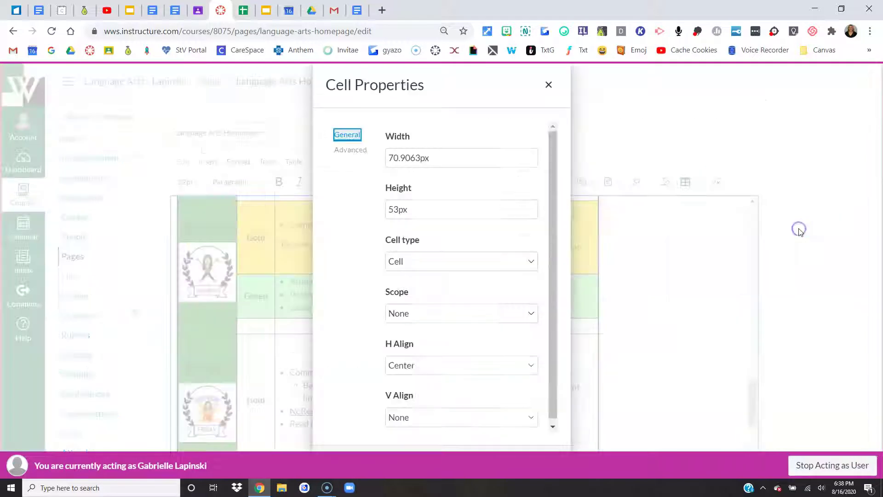
{"action": "left_click", "coordinate": [350, 150]}
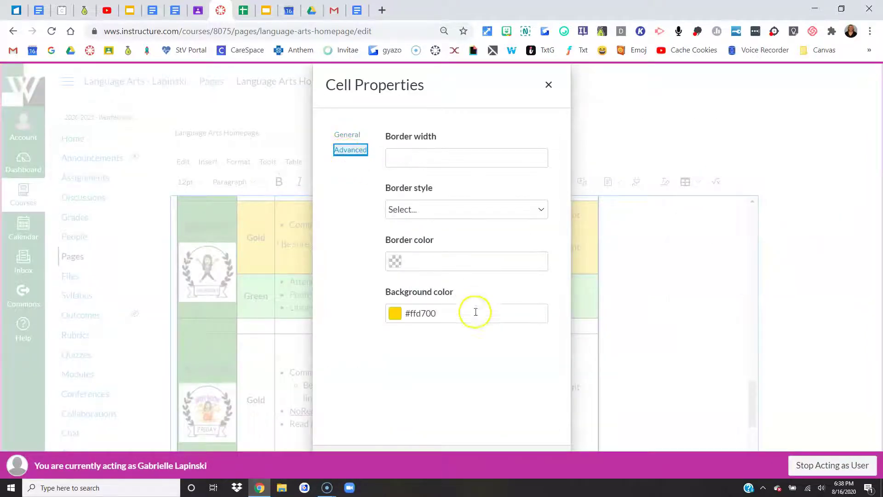
{"action": "double_click", "coordinate": [442, 313]}
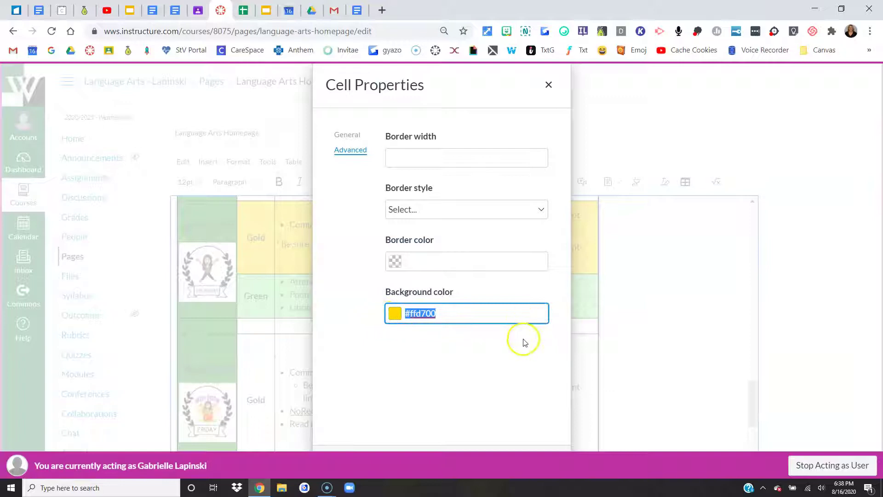
{"action": "left_click", "coordinate": [550, 88]}
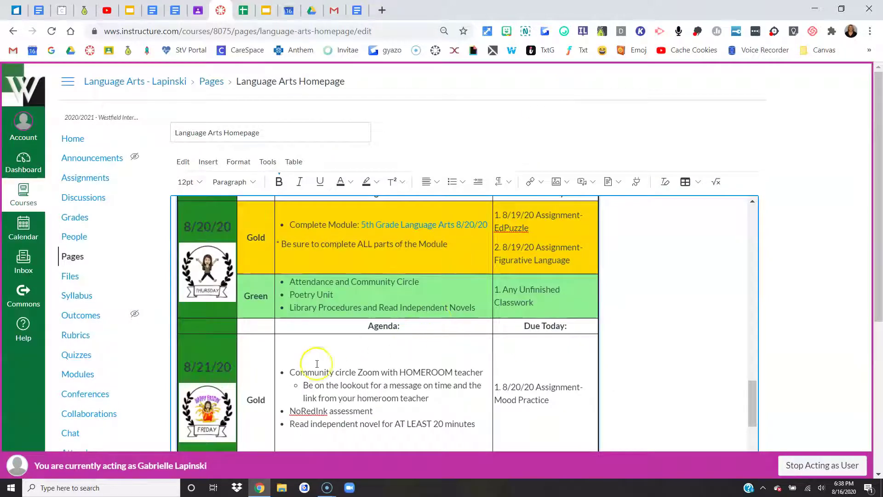
{"action": "scroll", "coordinate": [317, 358], "scroll_direction": "down", "scroll_amount": 1}
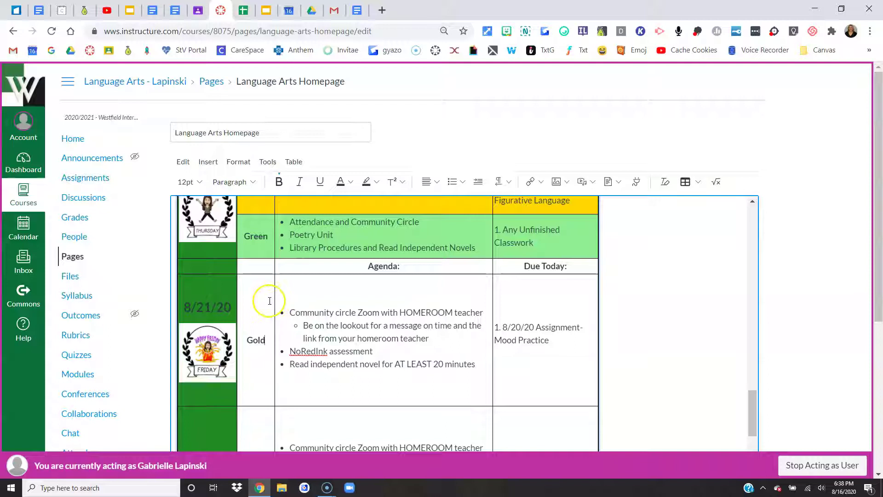
- Select the 8/21/20 Gold row cells and save background colour #ffd700 in Cell properties
{"action": "left_click_drag", "start_coordinate": [269, 301], "coordinate": [527, 300]}
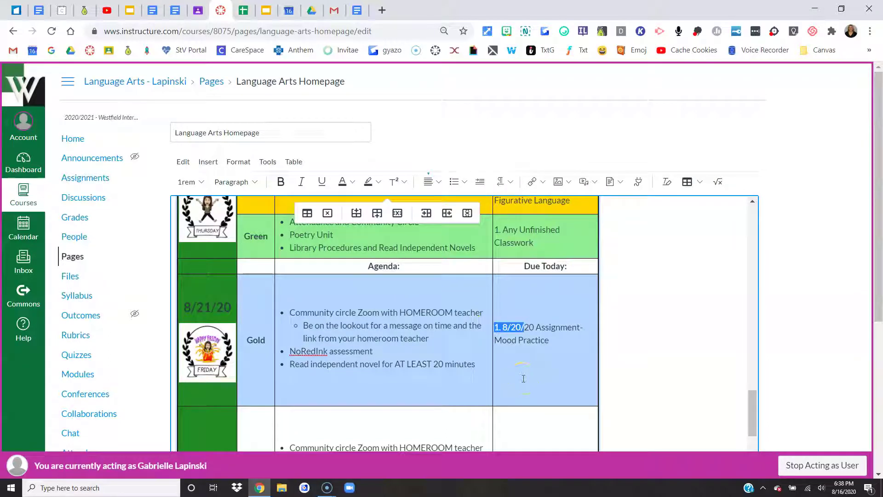
{"action": "left_click", "coordinate": [700, 182]}
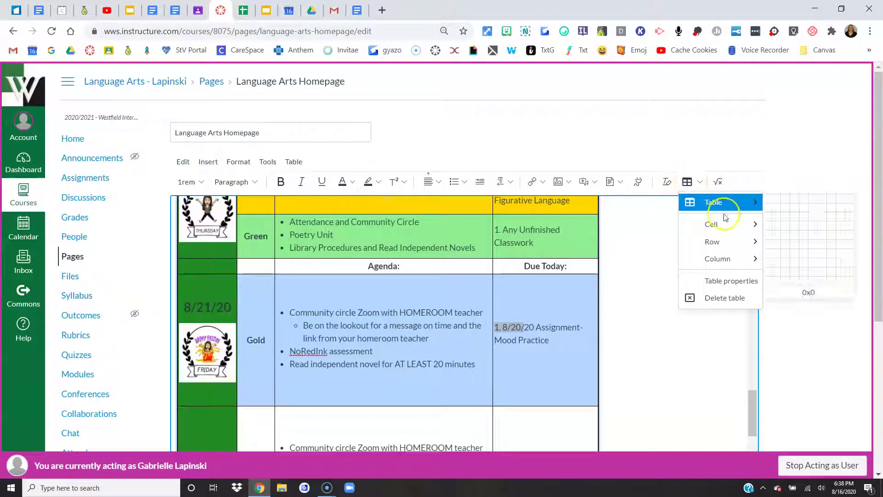
{"action": "mouse_move", "coordinate": [711, 224]}
{"action": "left_click", "coordinate": [812, 227]}
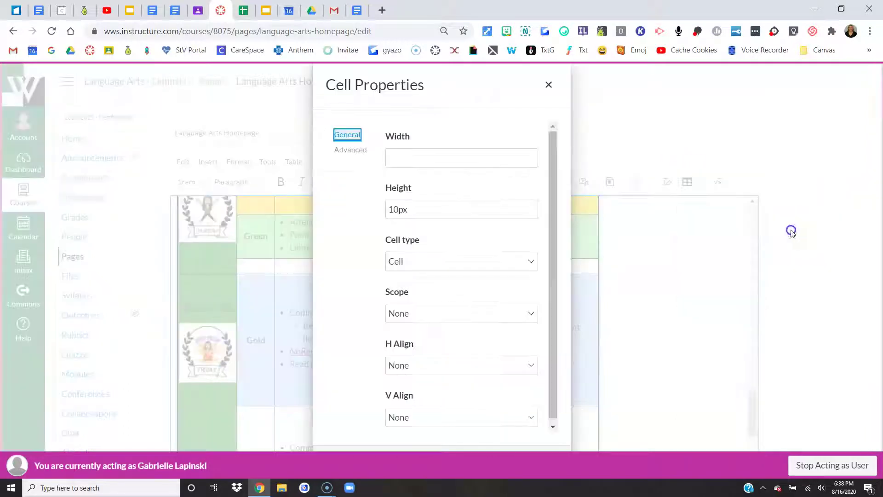
{"action": "left_click", "coordinate": [350, 149]}
{"action": "left_click", "coordinate": [447, 317]}
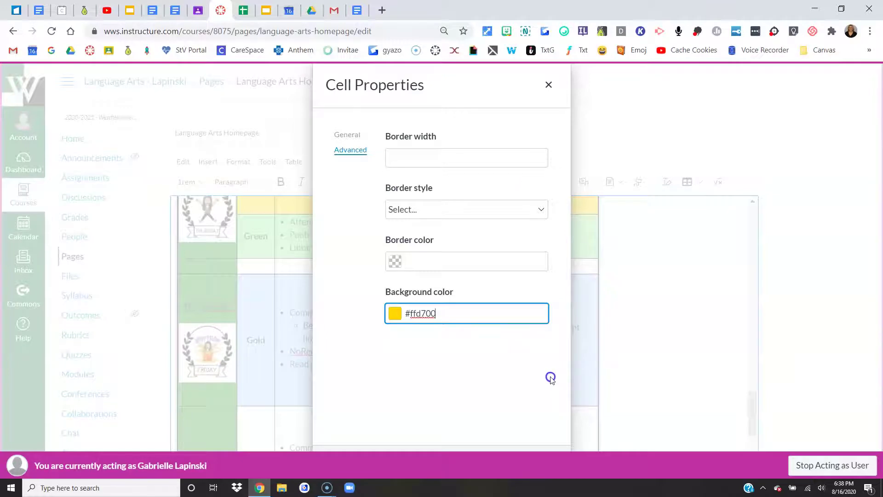
{"action": "key", "text": "ctrl+minus"}
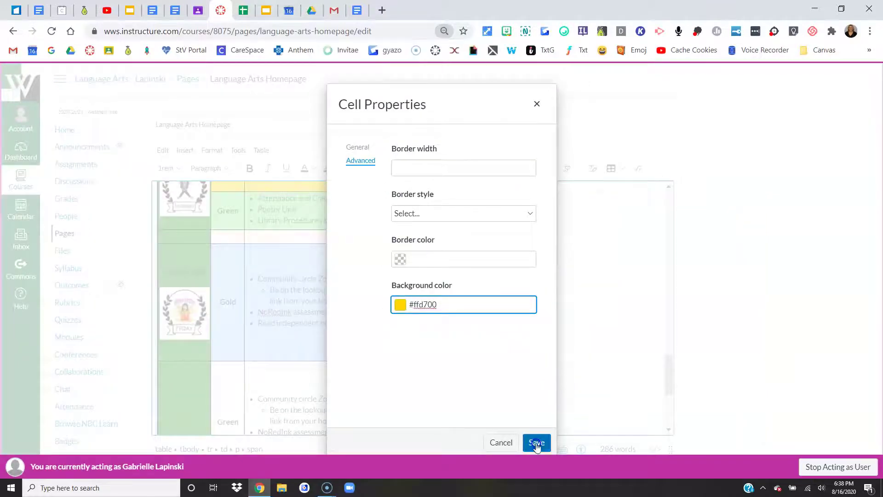
{"action": "left_click", "coordinate": [537, 442]}
{"action": "scroll", "coordinate": [573, 298], "scroll_direction": "down", "scroll_amount": 8}
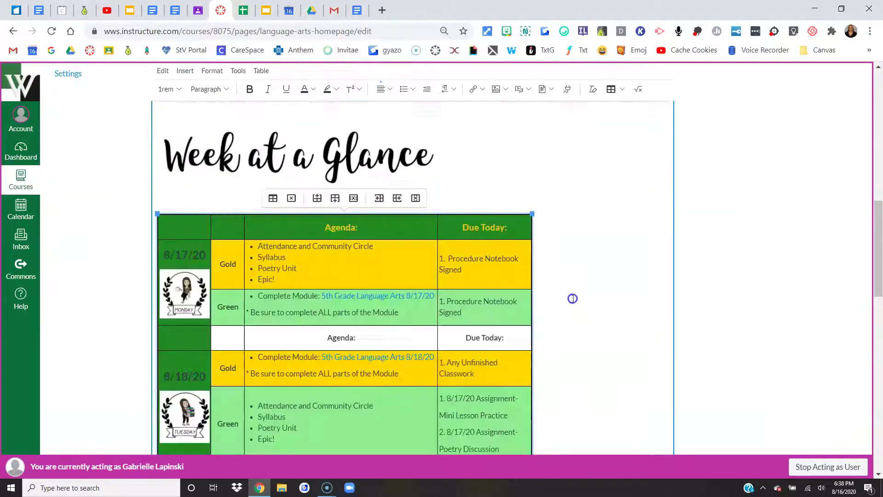
{"action": "scroll", "coordinate": [572, 299], "scroll_direction": "down", "scroll_amount": 6}
{"action": "scroll", "coordinate": [573, 298], "scroll_direction": "down", "scroll_amount": 3}
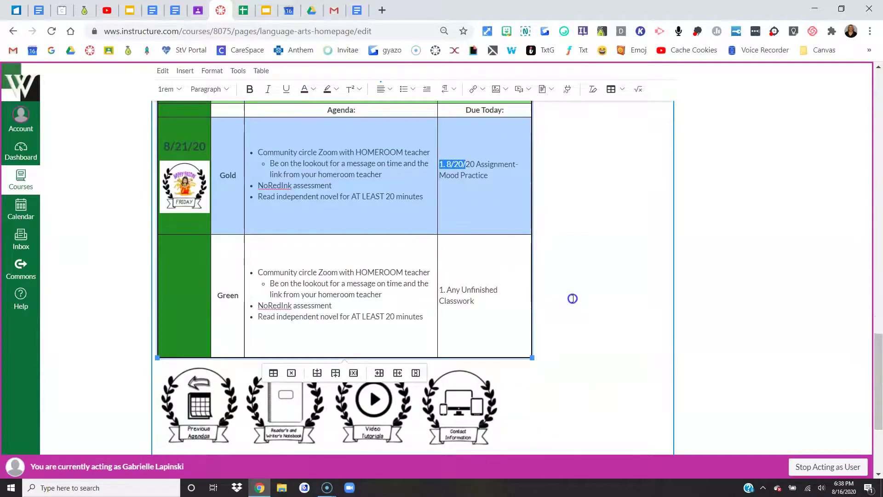
{"action": "scroll", "coordinate": [572, 298], "scroll_direction": "up", "scroll_amount": 3}
{"action": "left_click", "coordinate": [324, 319]}
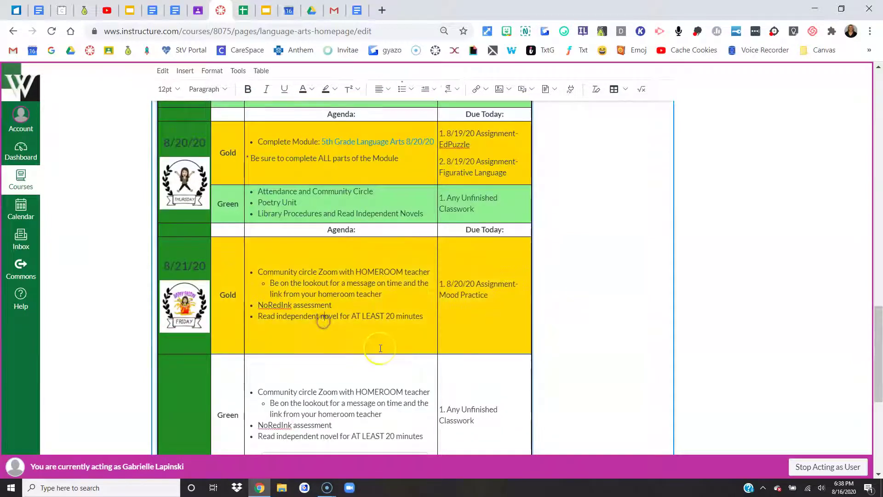
{"action": "left_click", "coordinate": [229, 203]}
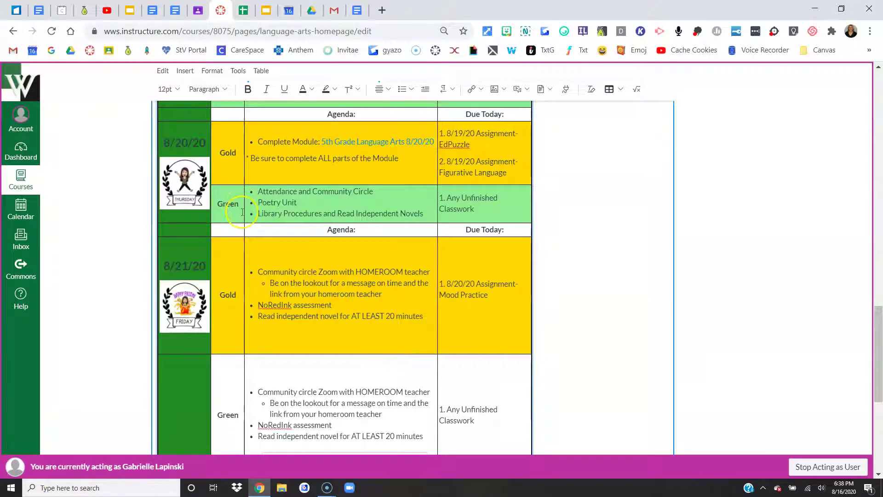
{"action": "left_click", "coordinate": [609, 90]}
{"action": "mouse_move", "coordinate": [631, 126]}
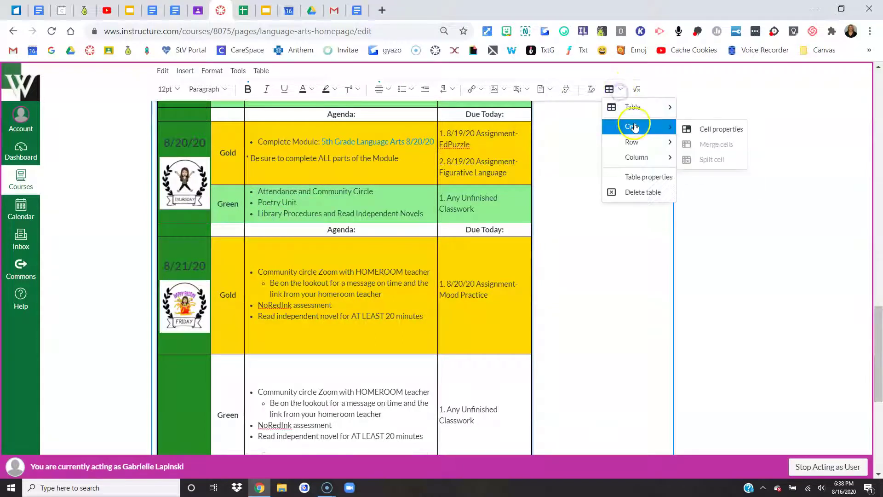
{"action": "left_click", "coordinate": [718, 128]}
{"action": "left_click", "coordinate": [360, 162]}
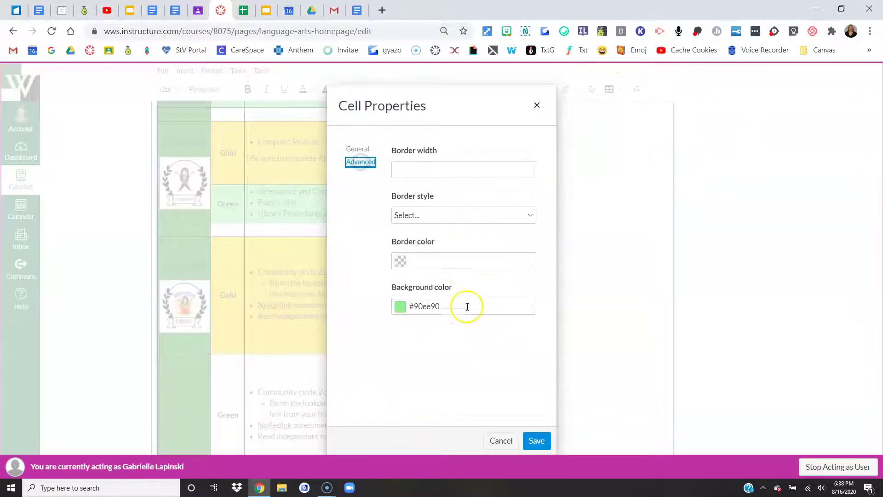
{"action": "left_click_drag", "start_coordinate": [469, 306], "coordinate": [359, 316]}
{"action": "left_click", "coordinate": [536, 440]}
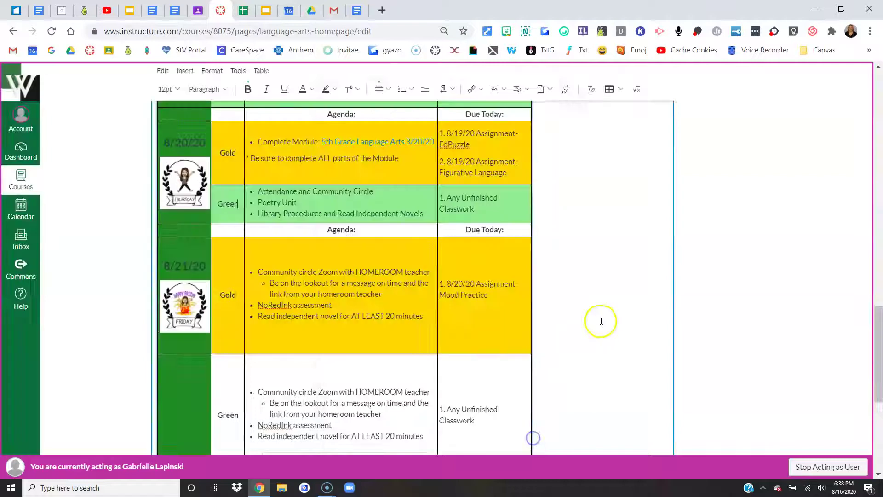
{"action": "scroll", "coordinate": [304, 391], "scroll_direction": "down", "scroll_amount": 1}
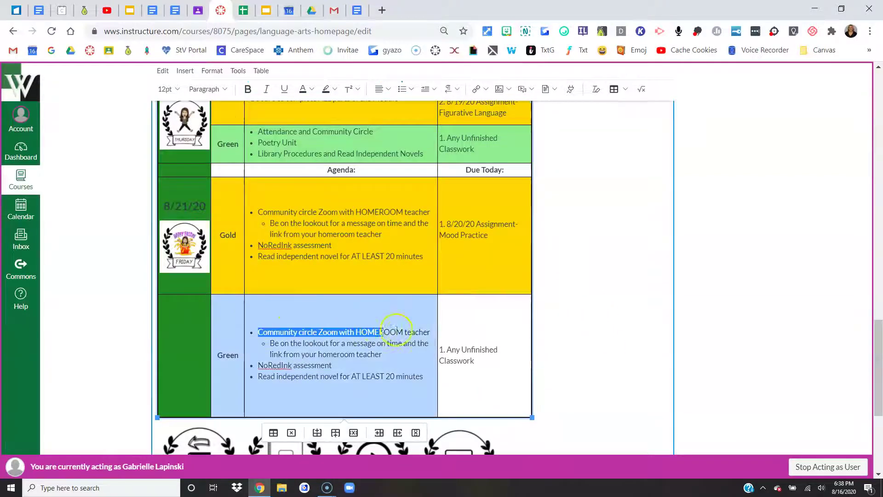
- Select the 8/21 Green row cells and save light green background #90ee90 in Cell properties
{"action": "left_click_drag", "start_coordinate": [227, 358], "coordinate": [455, 352]}
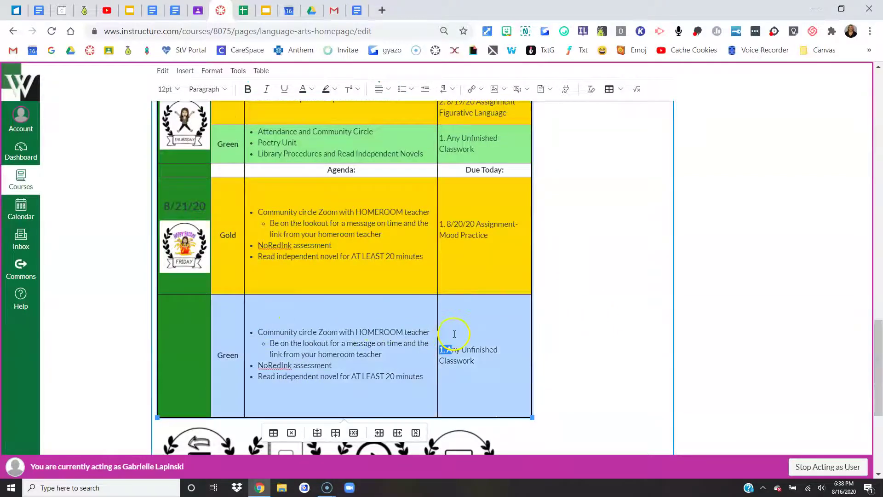
{"action": "left_click", "coordinate": [609, 89]}
{"action": "mouse_move", "coordinate": [699, 124]}
{"action": "left_click", "coordinate": [721, 129]}
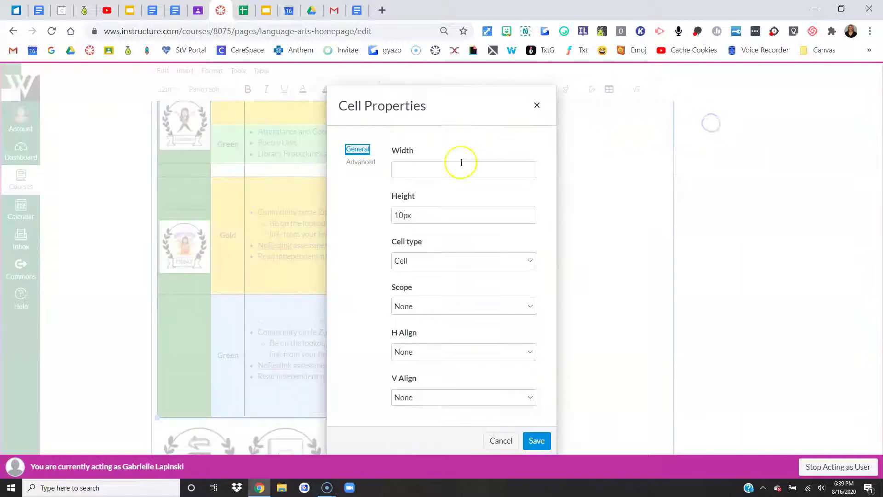
{"action": "left_click", "coordinate": [360, 162]}
{"action": "left_click", "coordinate": [455, 306]}
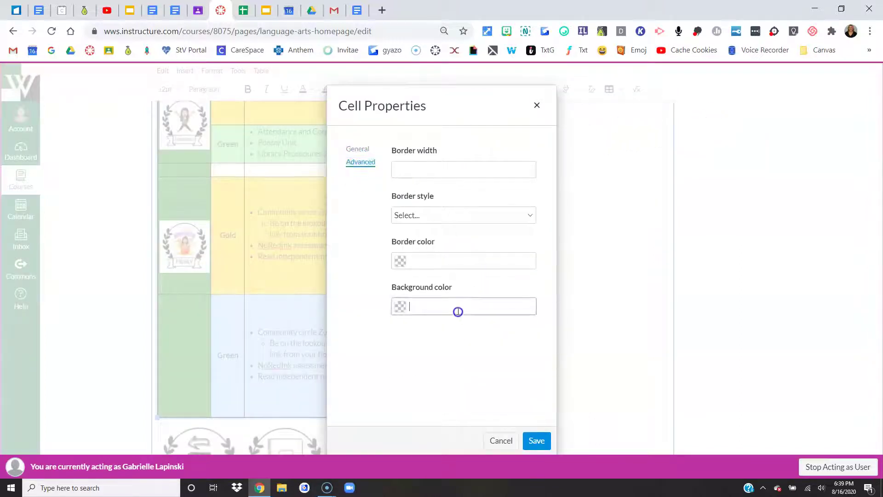
{"action": "type", "text": "#90ee90"}
{"action": "left_click", "coordinate": [537, 441]}
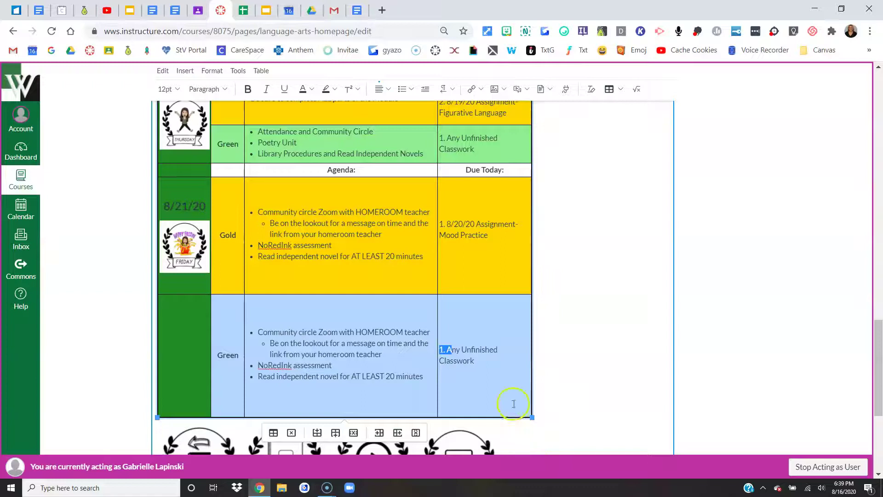
{"action": "scroll", "coordinate": [551, 349], "scroll_direction": "down", "scroll_amount": 3}
{"action": "scroll", "coordinate": [481, 347], "scroll_direction": "up", "scroll_amount": 3}
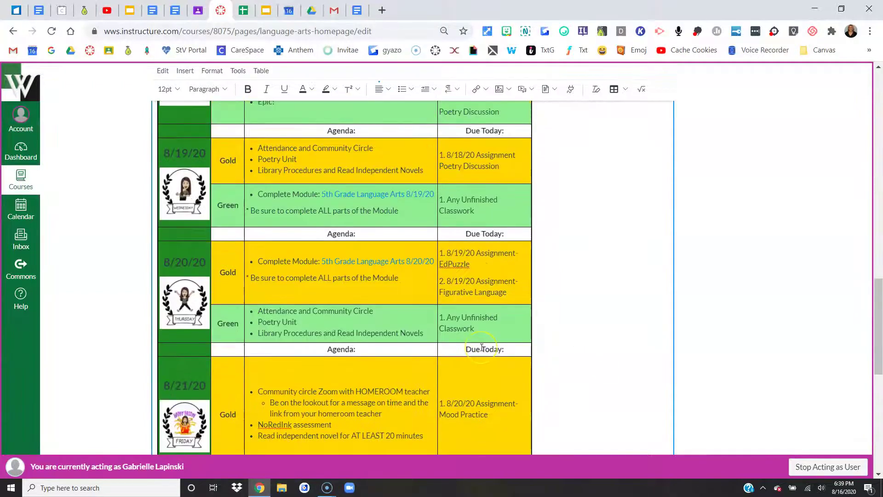
{"action": "scroll", "coordinate": [470, 276], "scroll_direction": "up", "scroll_amount": 3}
{"action": "scroll", "coordinate": [465, 240], "scroll_direction": "up", "scroll_amount": 2}
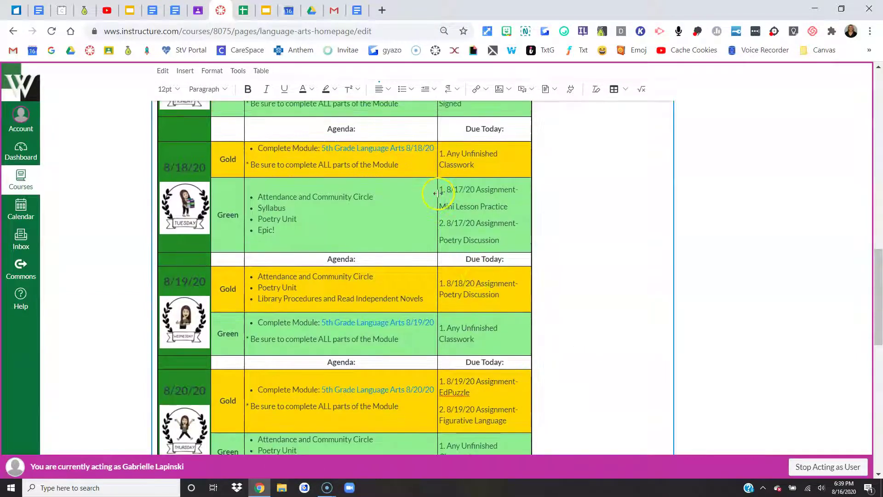
{"action": "scroll", "coordinate": [441, 227], "scroll_direction": "up", "scroll_amount": 3}
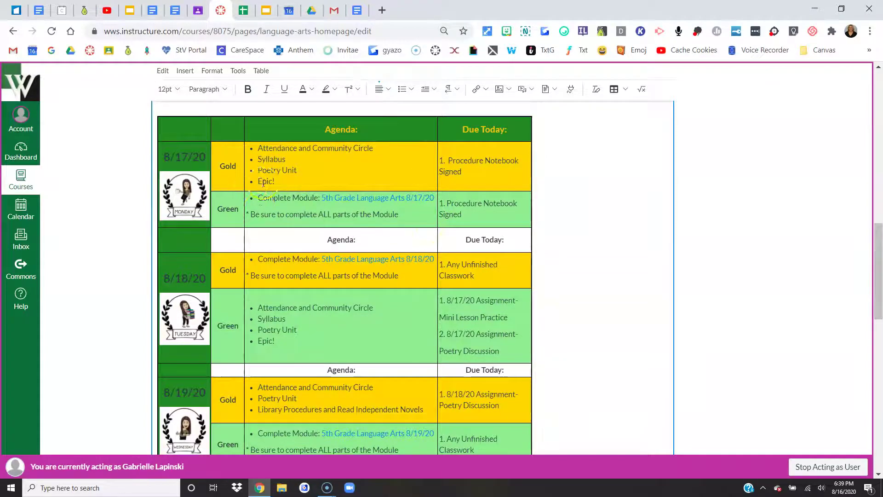
{"action": "scroll", "coordinate": [285, 202], "scroll_direction": "up", "scroll_amount": 3}
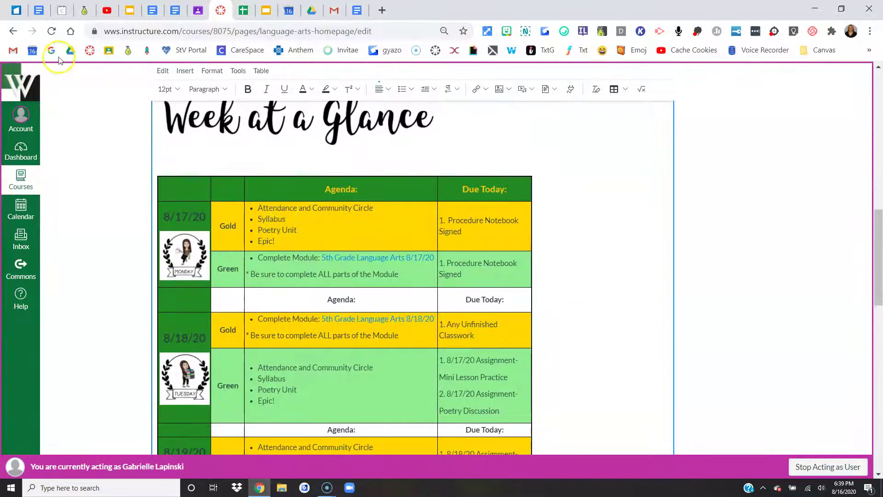
- From start.me, open W3Schools HTML Color Names, then BlueViolet's picker, and select shade #cda5f3
{"action": "left_click", "coordinate": [17, 10]}
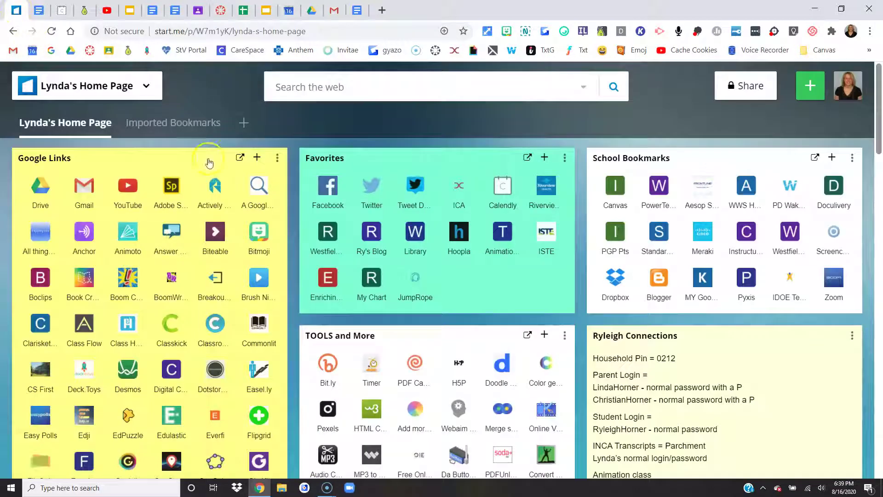
{"action": "left_click", "coordinate": [371, 412]}
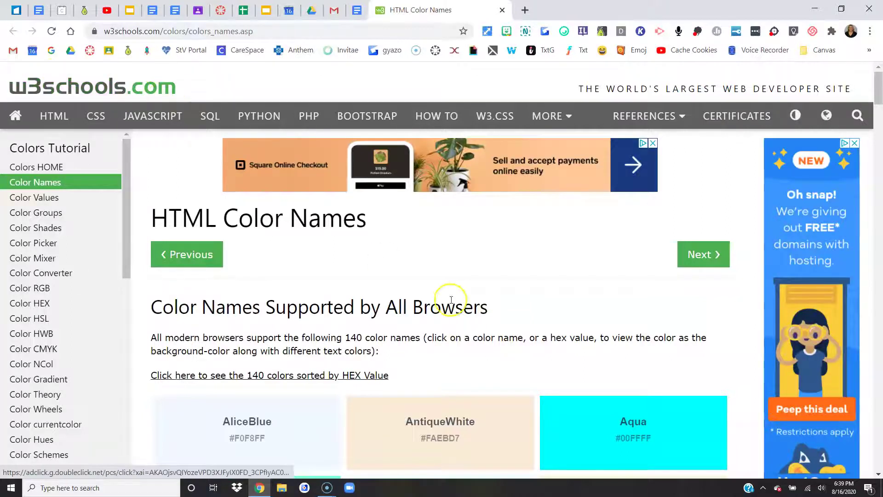
{"action": "scroll", "coordinate": [490, 329], "scroll_direction": "down", "scroll_amount": 4}
{"action": "scroll", "coordinate": [490, 329], "scroll_direction": "down", "scroll_amount": 3}
{"action": "scroll", "coordinate": [491, 329], "scroll_direction": "down", "scroll_amount": 3}
{"action": "scroll", "coordinate": [490, 330], "scroll_direction": "down", "scroll_amount": 2}
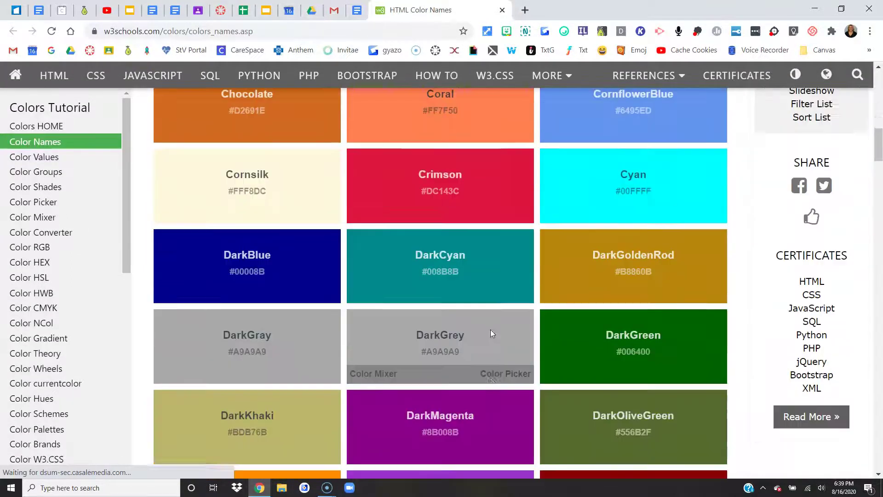
{"action": "scroll", "coordinate": [491, 330], "scroll_direction": "down", "scroll_amount": 1}
{"action": "scroll", "coordinate": [491, 333], "scroll_direction": "up", "scroll_amount": 3}
{"action": "scroll", "coordinate": [490, 333], "scroll_direction": "up", "scroll_amount": 2}
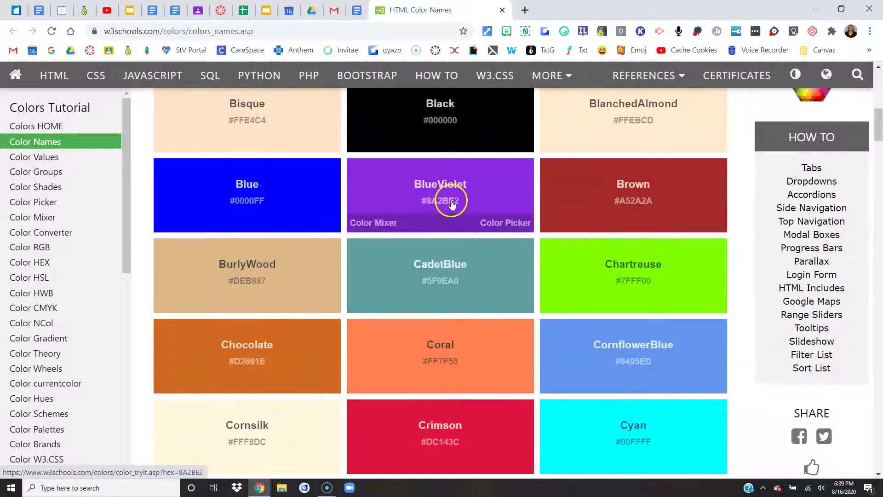
{"action": "left_click_drag", "start_coordinate": [467, 206], "coordinate": [424, 207]}
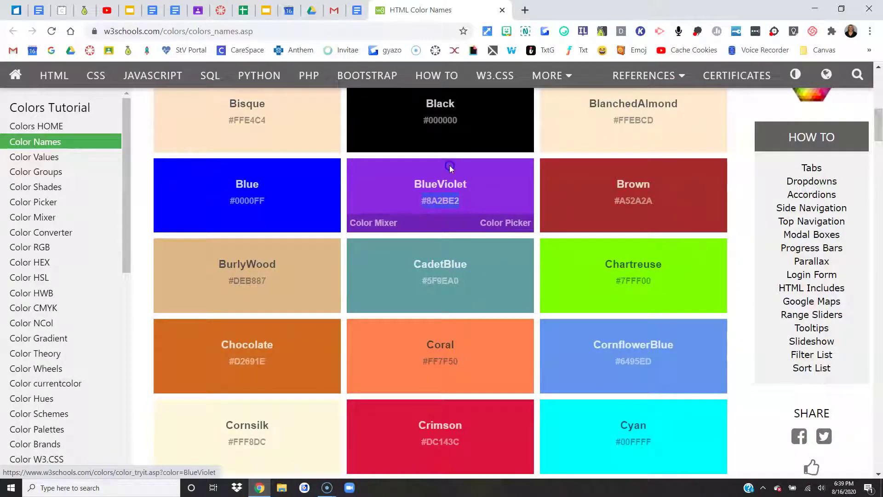
{"action": "left_click", "coordinate": [503, 223]}
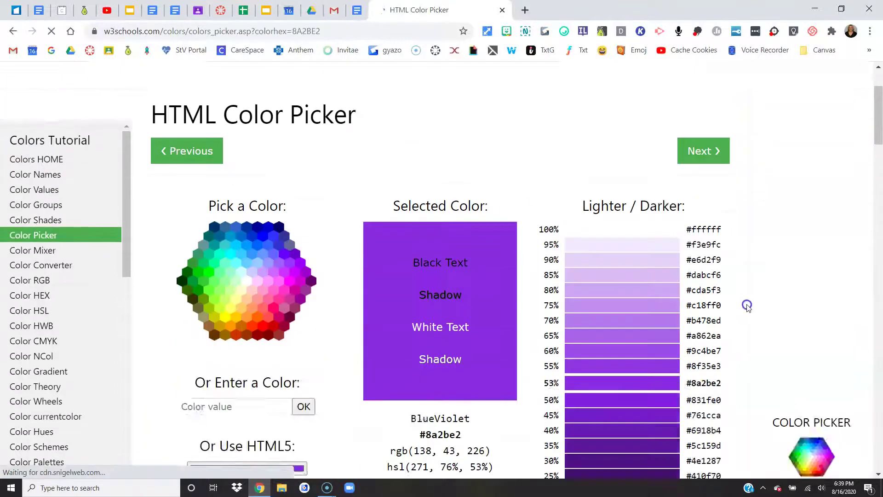
{"action": "scroll", "coordinate": [745, 297], "scroll_direction": "down", "scroll_amount": 4}
{"action": "left_click_drag", "start_coordinate": [730, 170], "coordinate": [725, 186]}
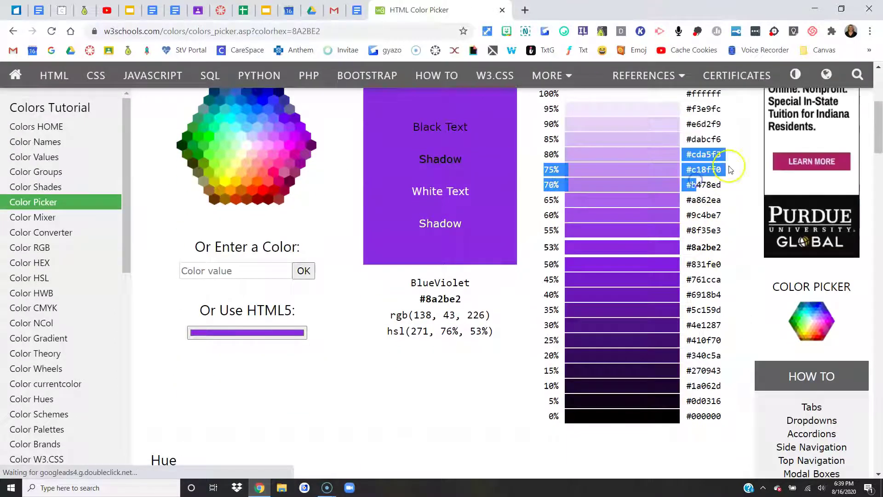
{"action": "double_click", "coordinate": [688, 153]}
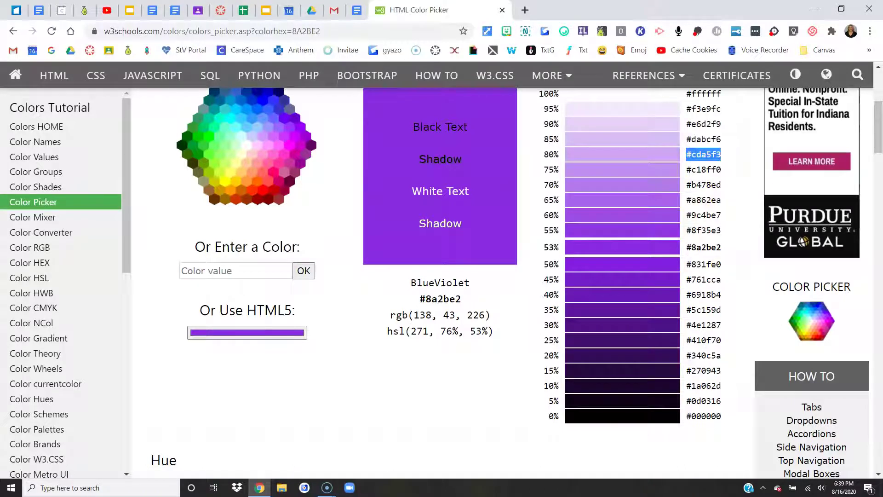
{"action": "left_click", "coordinate": [220, 10]}
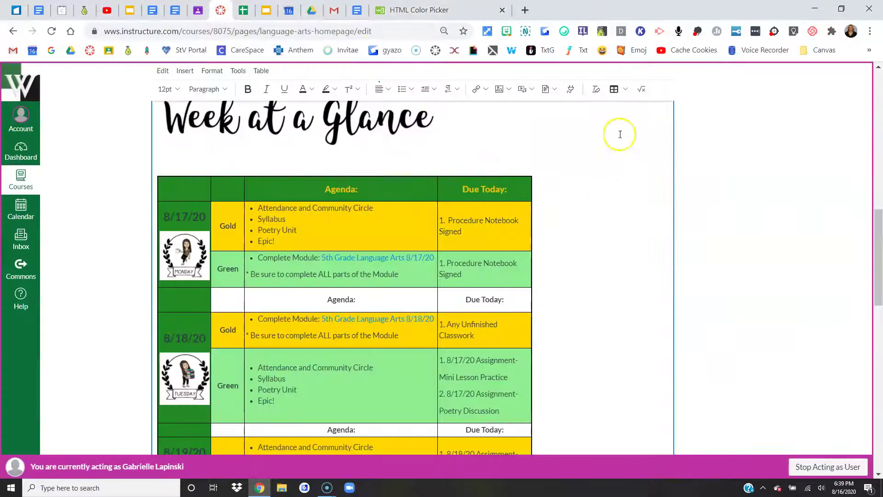
{"action": "left_click", "coordinate": [618, 89]}
{"action": "mouse_move", "coordinate": [638, 141]}
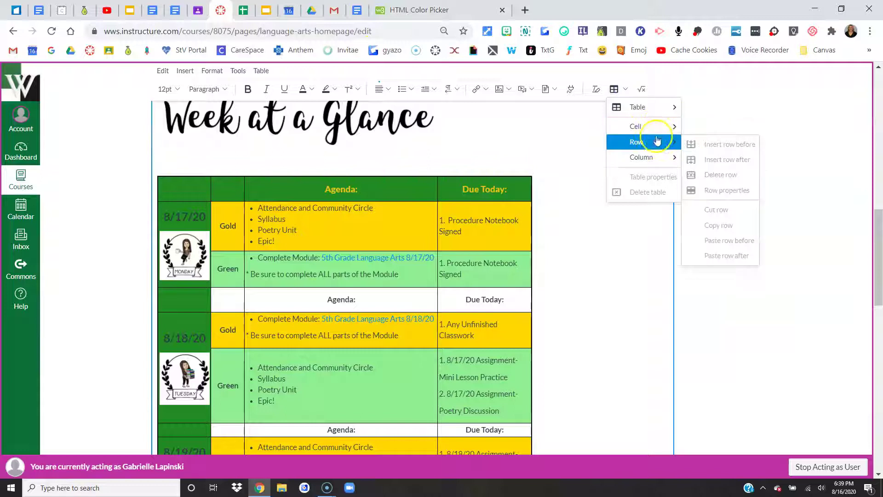
{"action": "left_click", "coordinate": [456, 189]}
{"action": "mouse_move", "coordinate": [635, 127]}
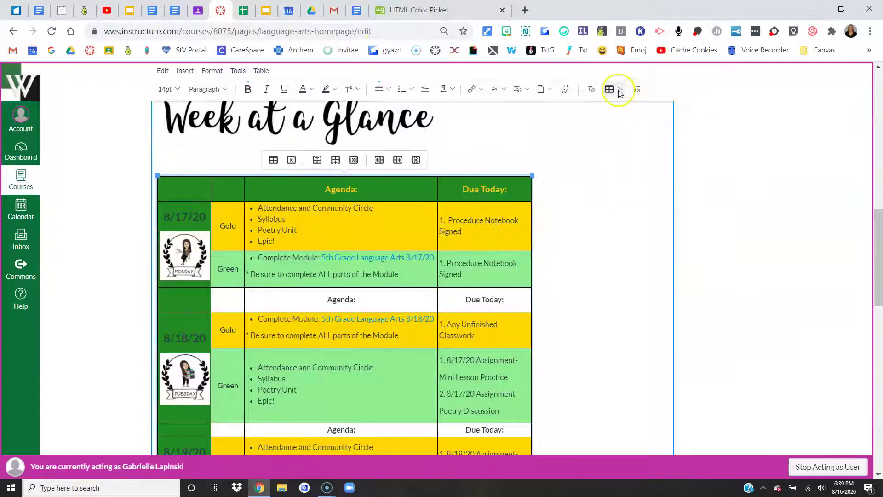
{"action": "left_click", "coordinate": [613, 88]}
{"action": "left_click", "coordinate": [721, 129]}
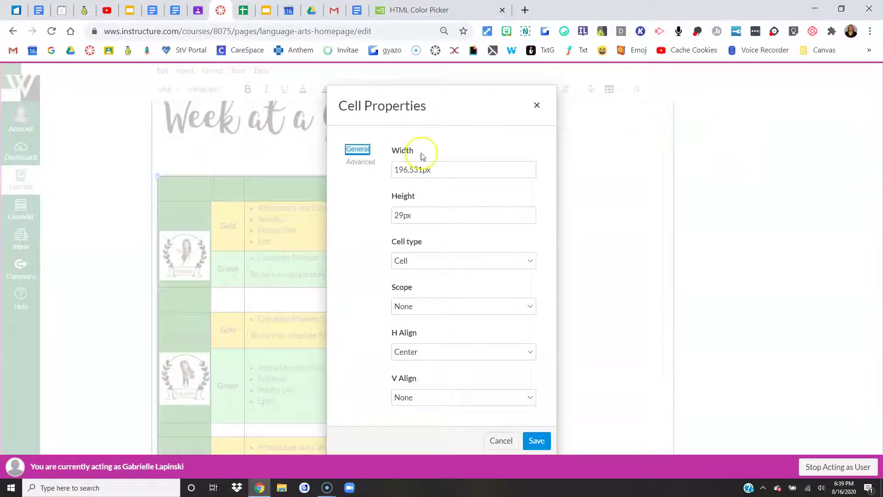
{"action": "left_click", "coordinate": [360, 162]}
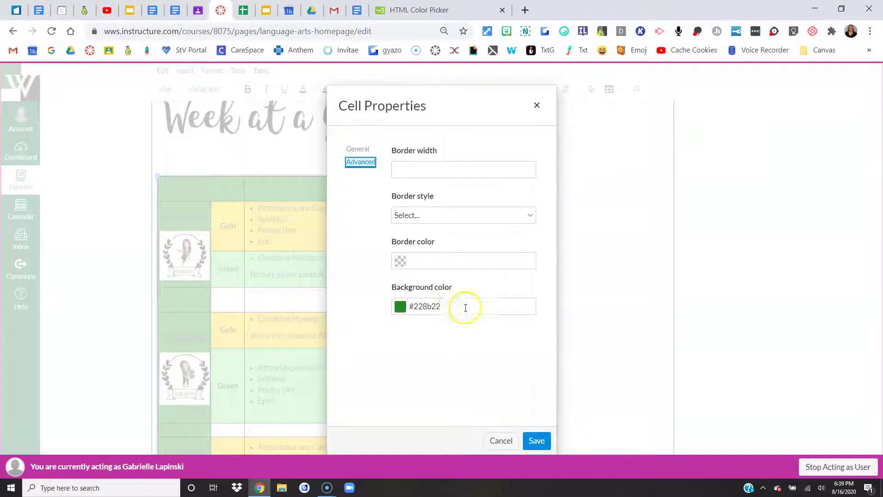
{"action": "left_click", "coordinate": [501, 440]}
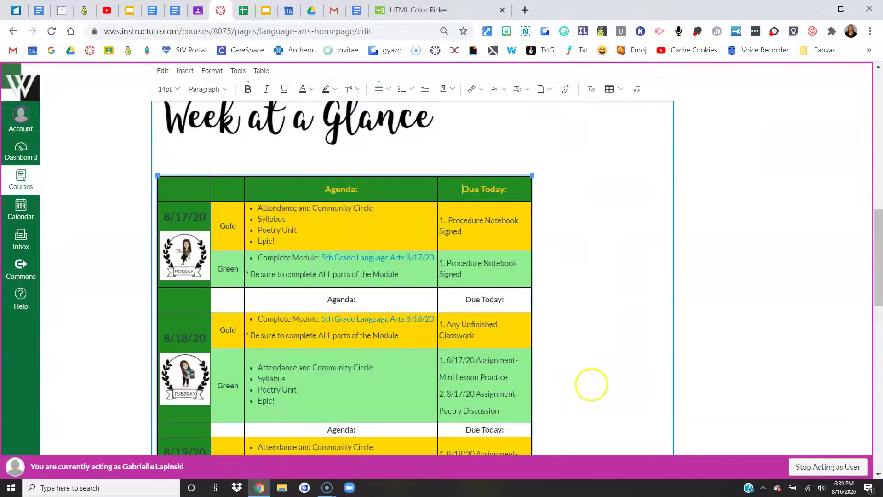